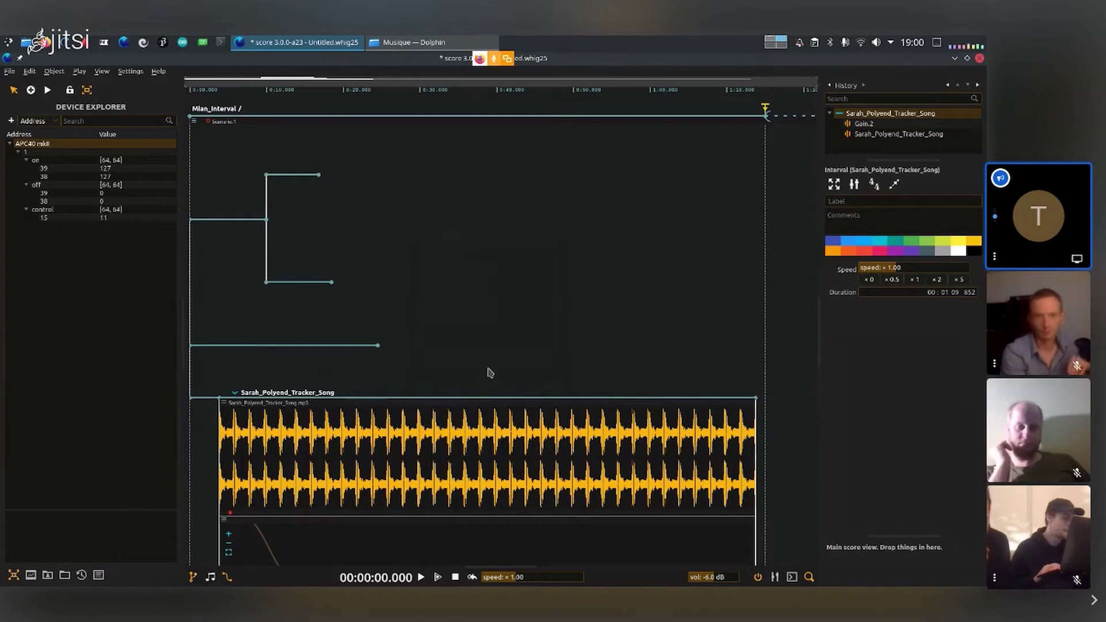
- Move the start of the tracker song interval to about 7 s and add a trigger to its start state
scroll(272, 216, down, 3)
drag(219, 235, 244, 245)
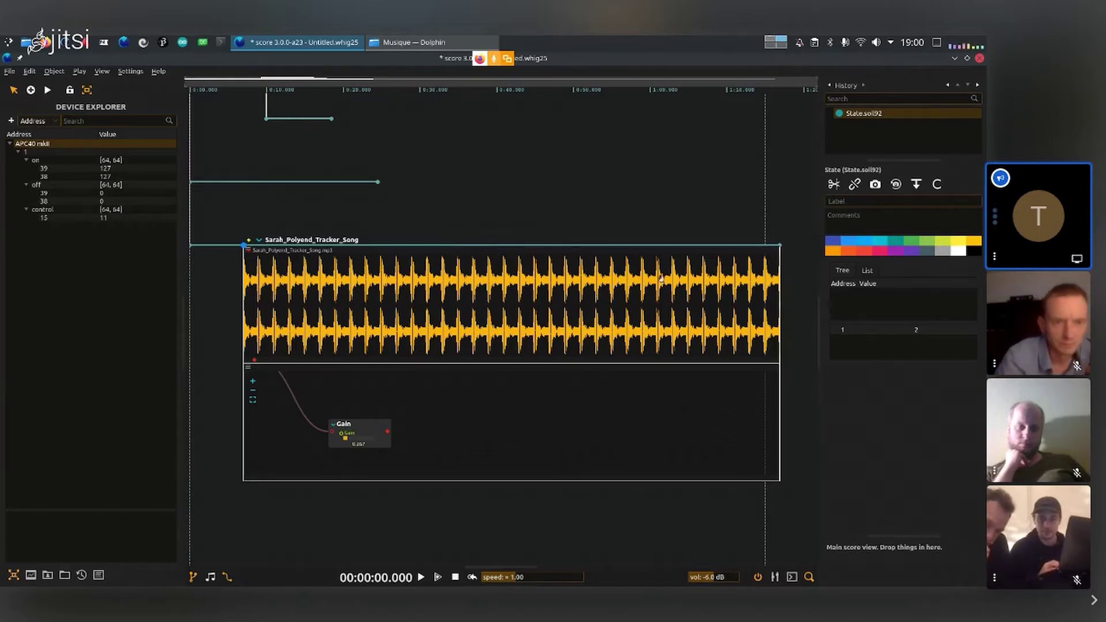
click(916, 184)
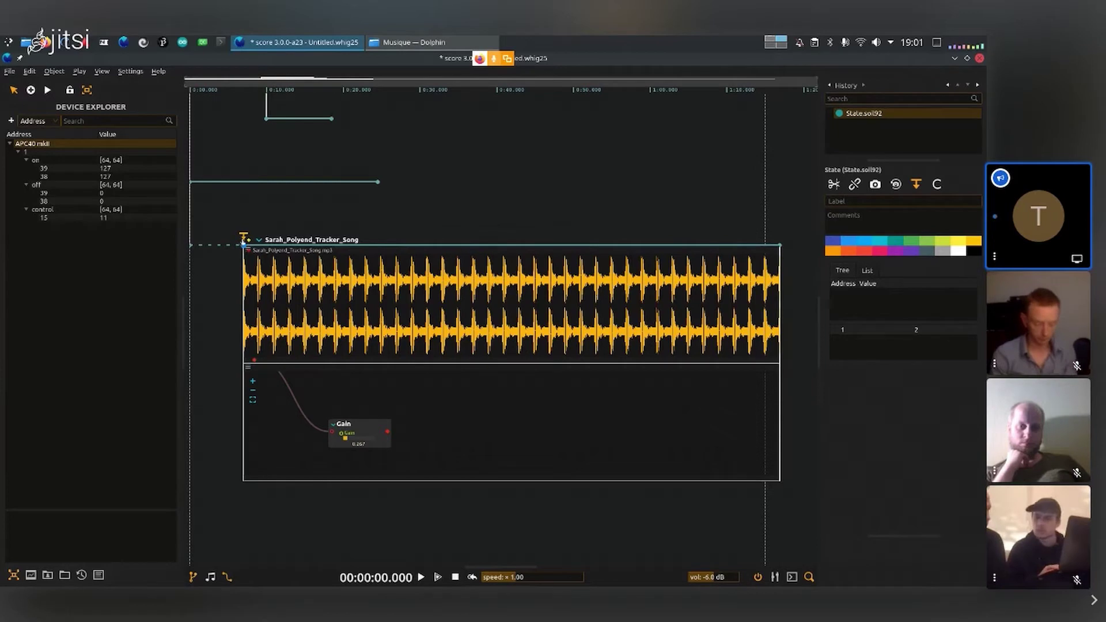
click(216, 258)
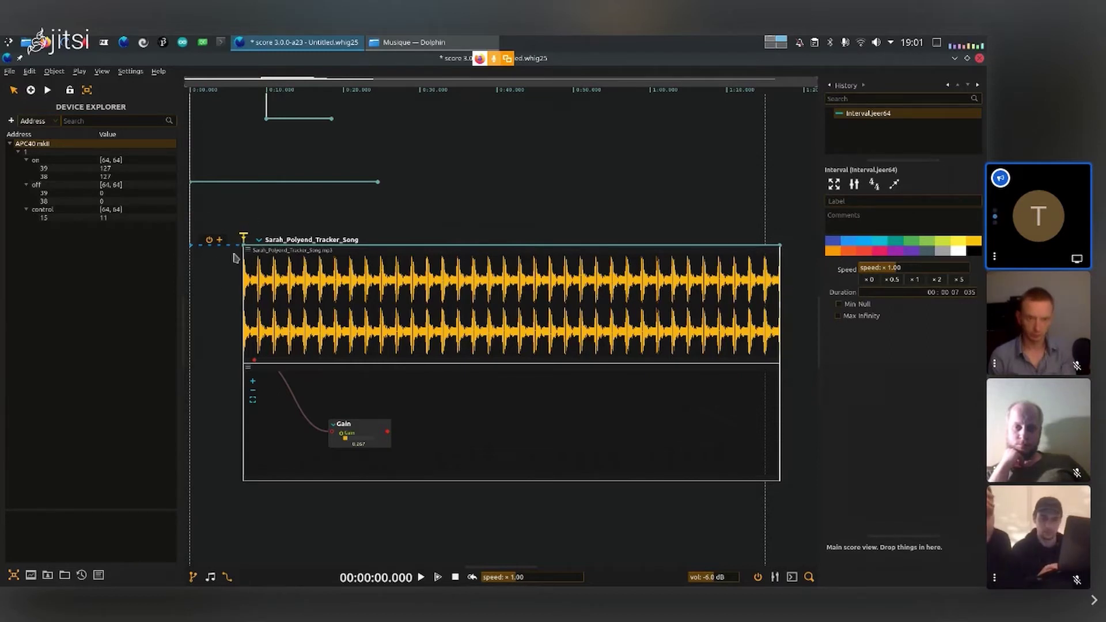
- Play the score, fire the song's start trigger manually during playback, and stop the playback
click(375, 220)
key(space)
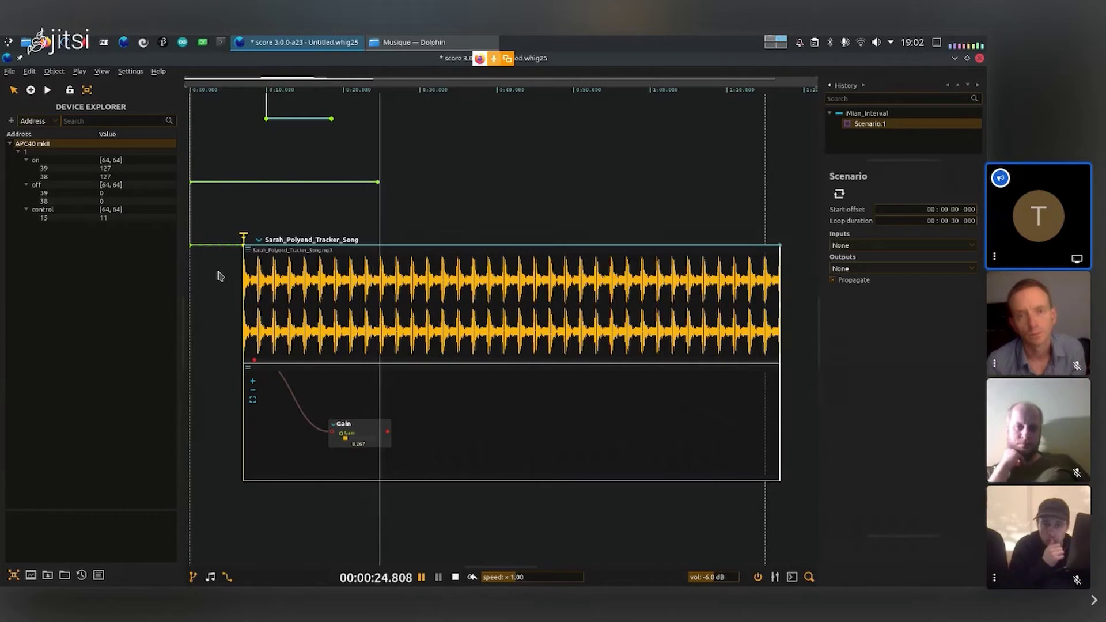
scroll(218, 277, up, 3)
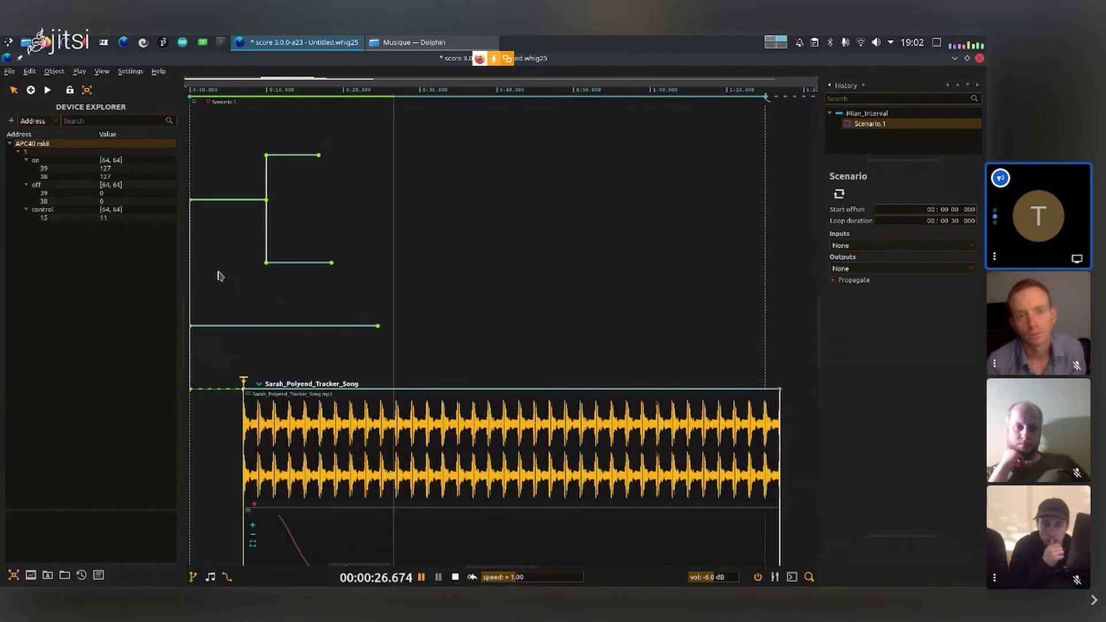
mouse_move(293, 320)
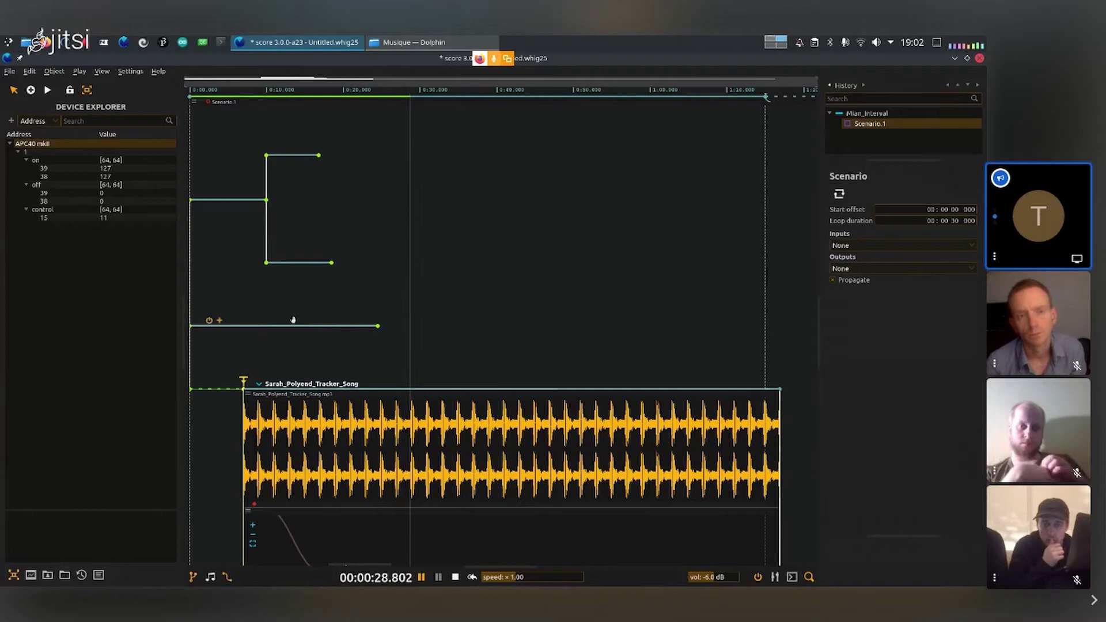
click(245, 382)
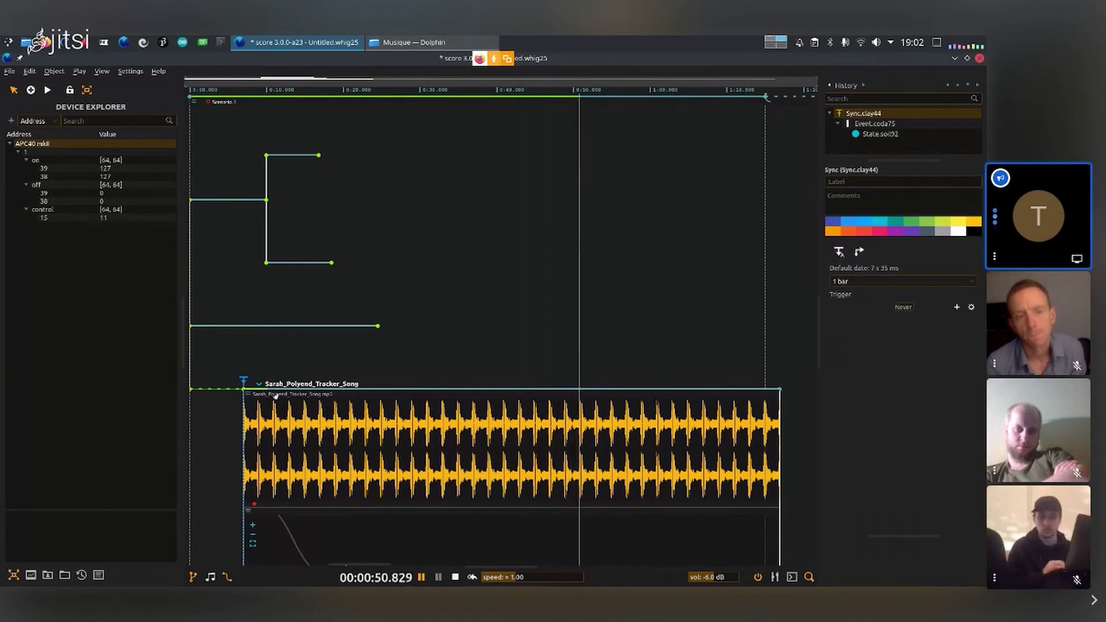
key(space)
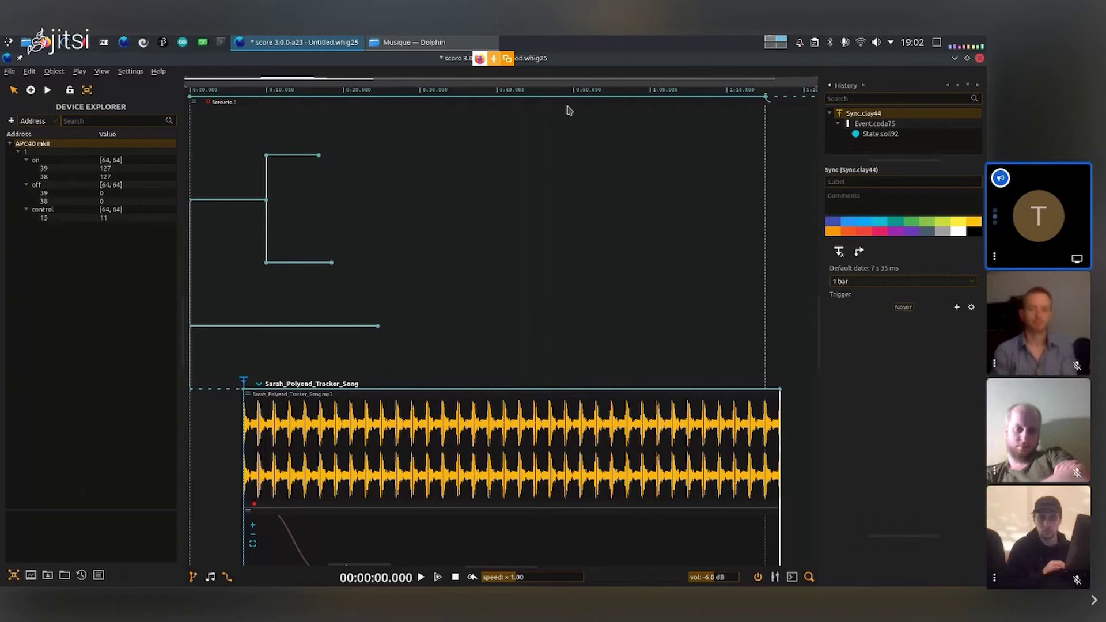
- Assign the controller address APC40 mkII:/1/on/38 as the condition of the song's start trigger
scroll(577, 151, up, 1)
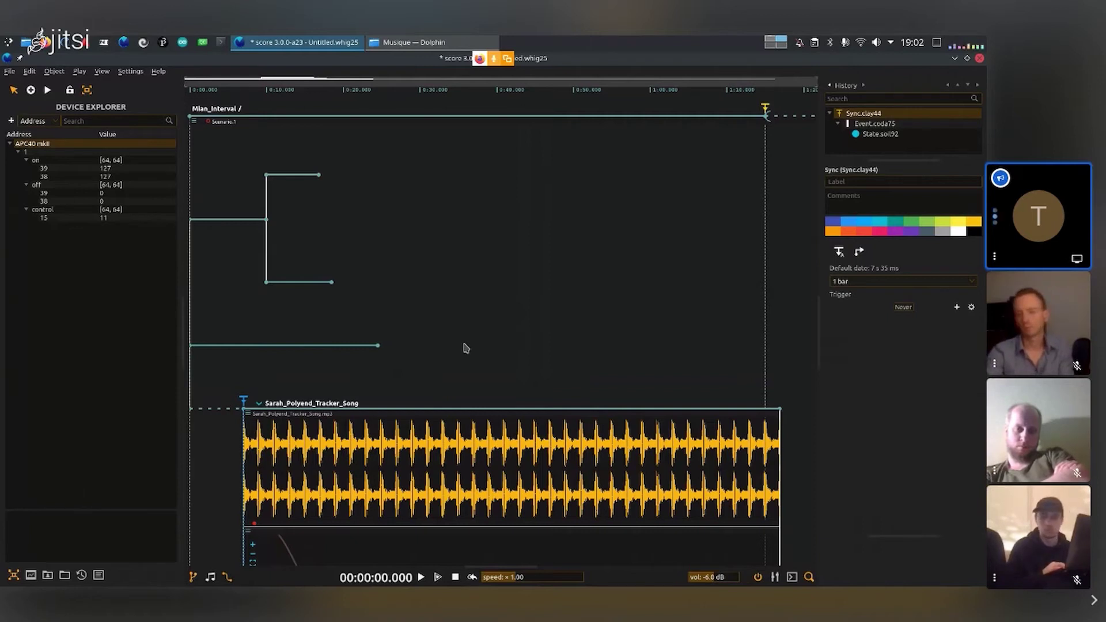
click(60, 168)
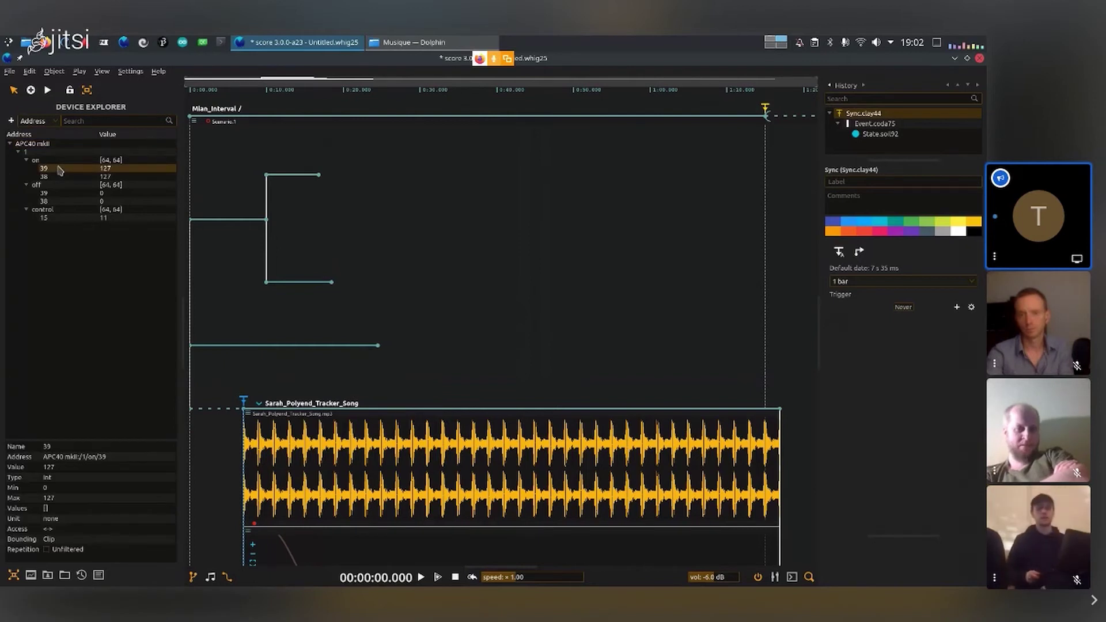
click(63, 176)
drag(66, 179, 203, 342)
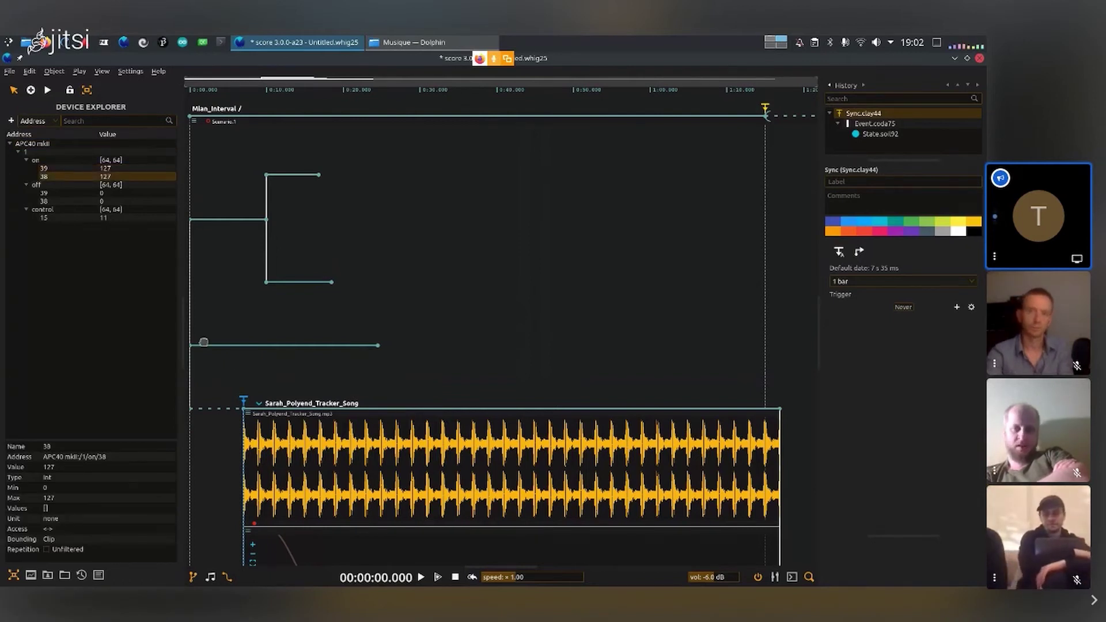
drag(244, 400, 244, 399)
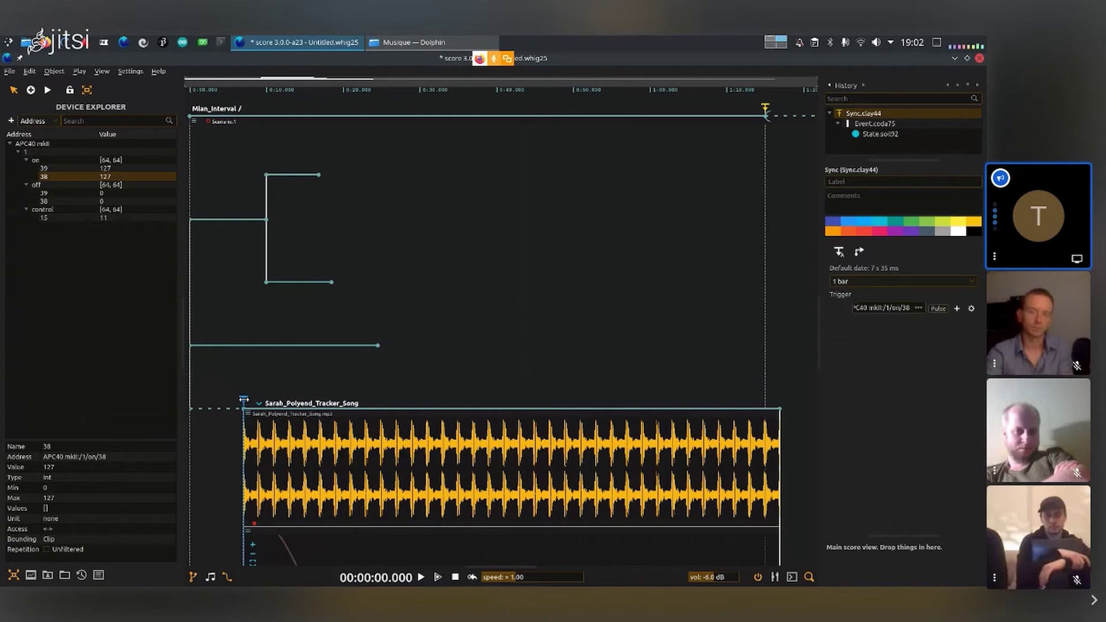
- Play and stop the score repeatedly to test the controller-driven trigger on the tracker song
click(655, 335)
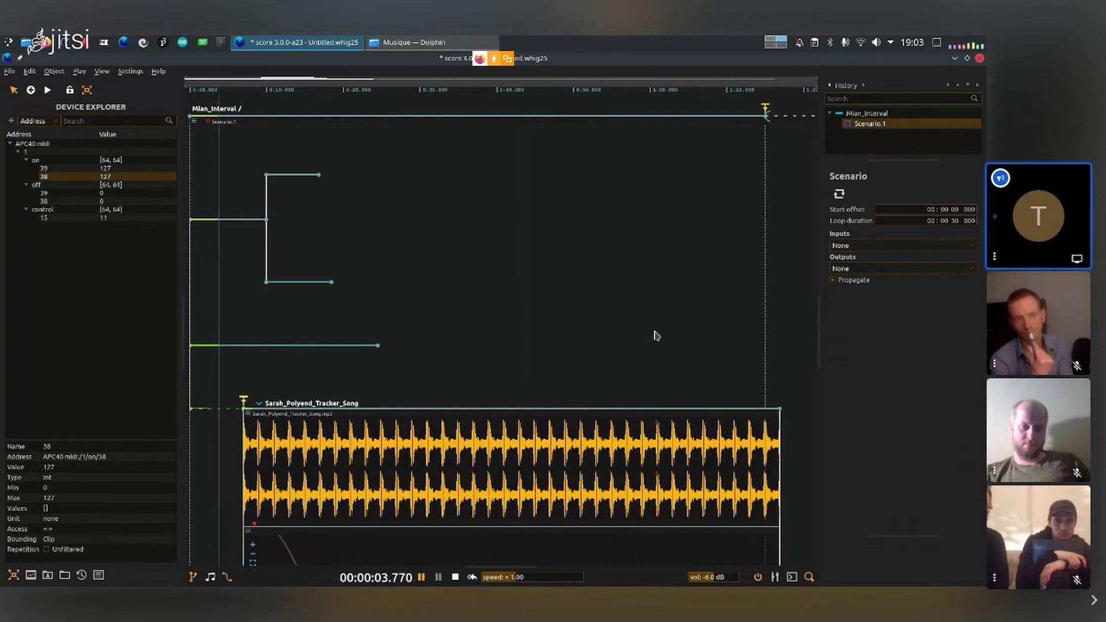
key(space)
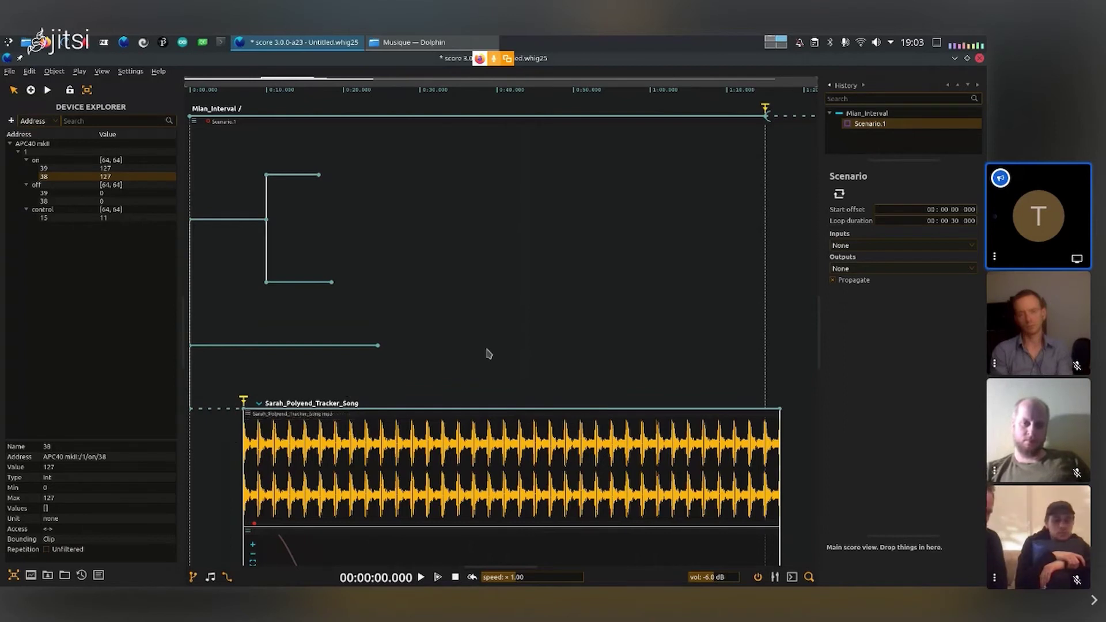
key(space)
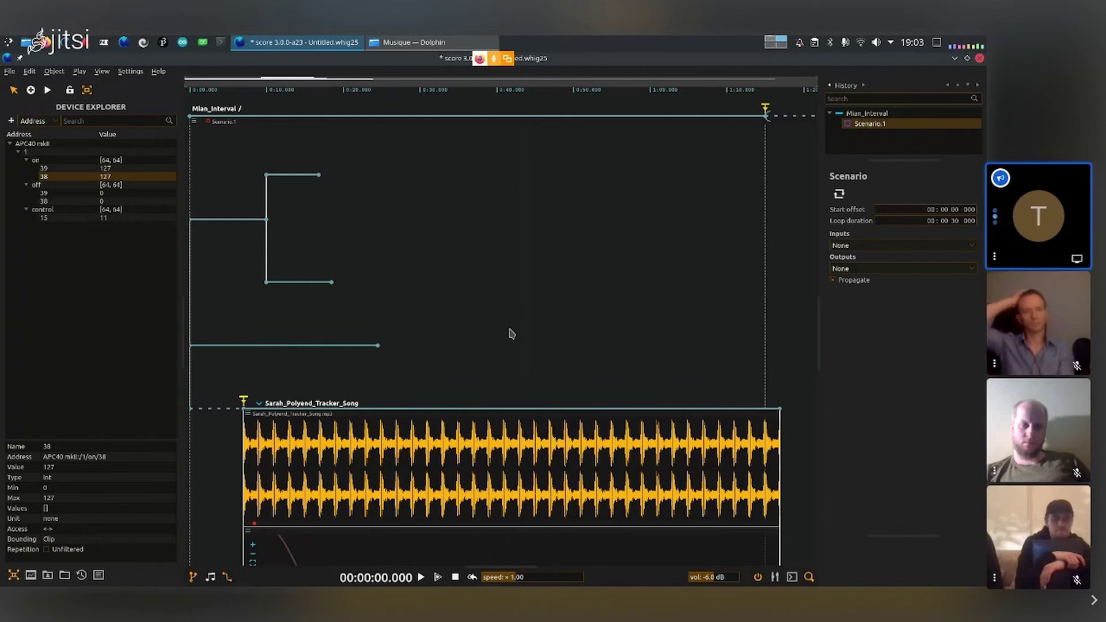
key(space)
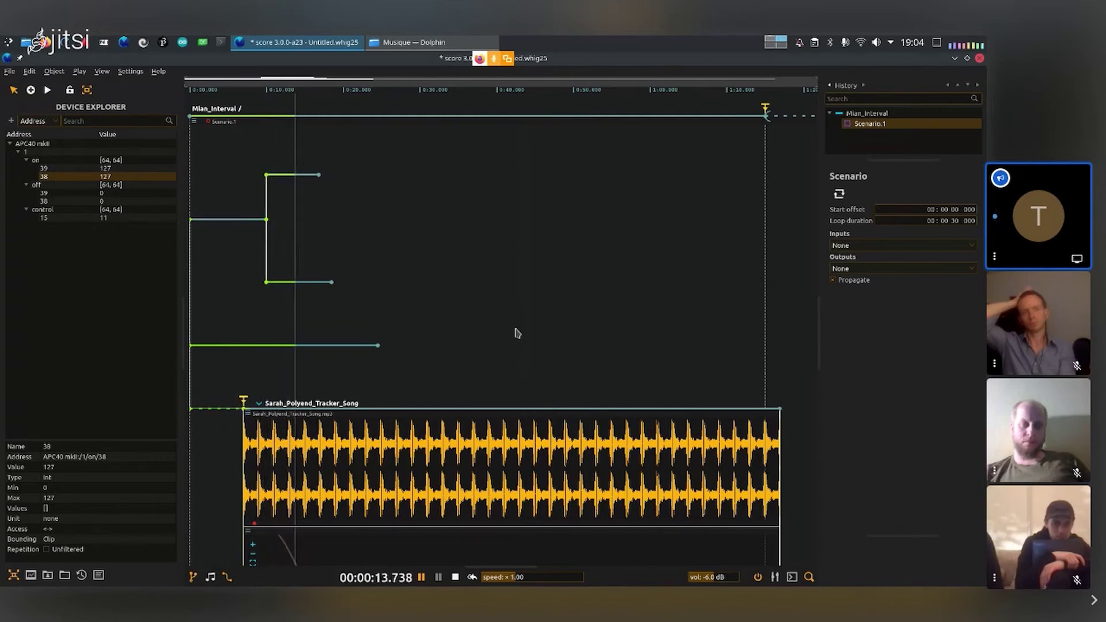
key(space)
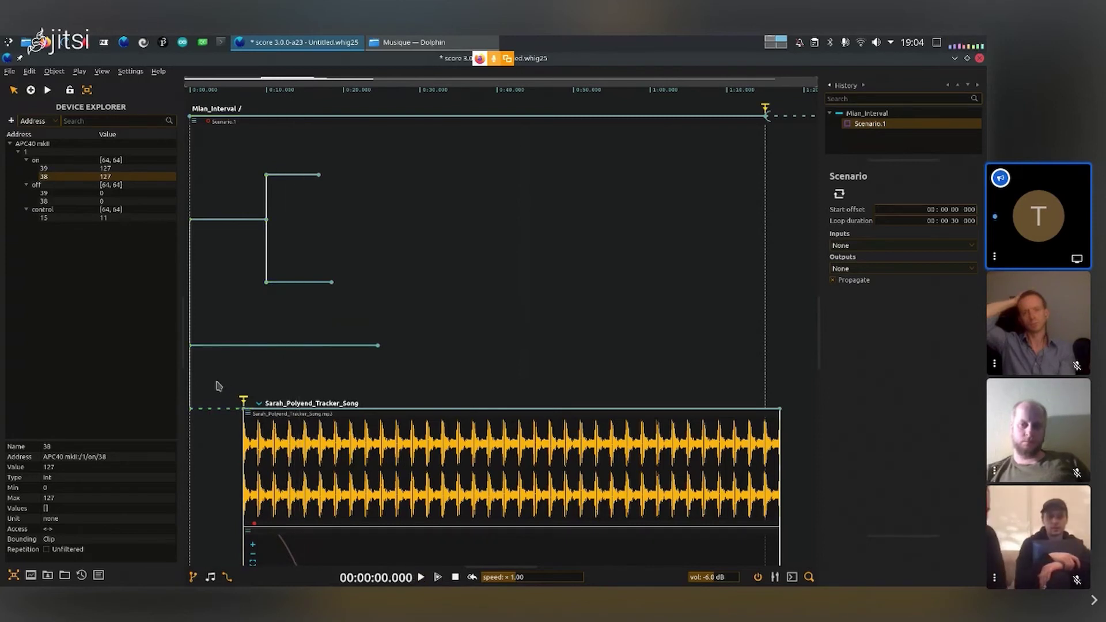
- Give the interval before the song a non-null minimum duration of about 4.2 s and test it in playback
scroll(219, 386, up, 3)
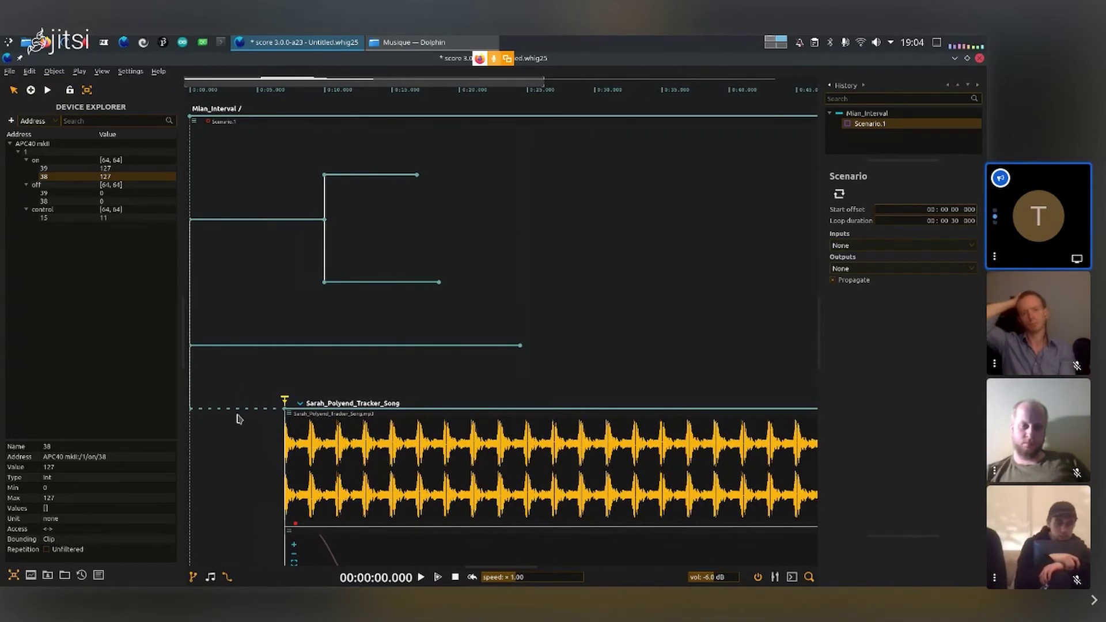
click(257, 407)
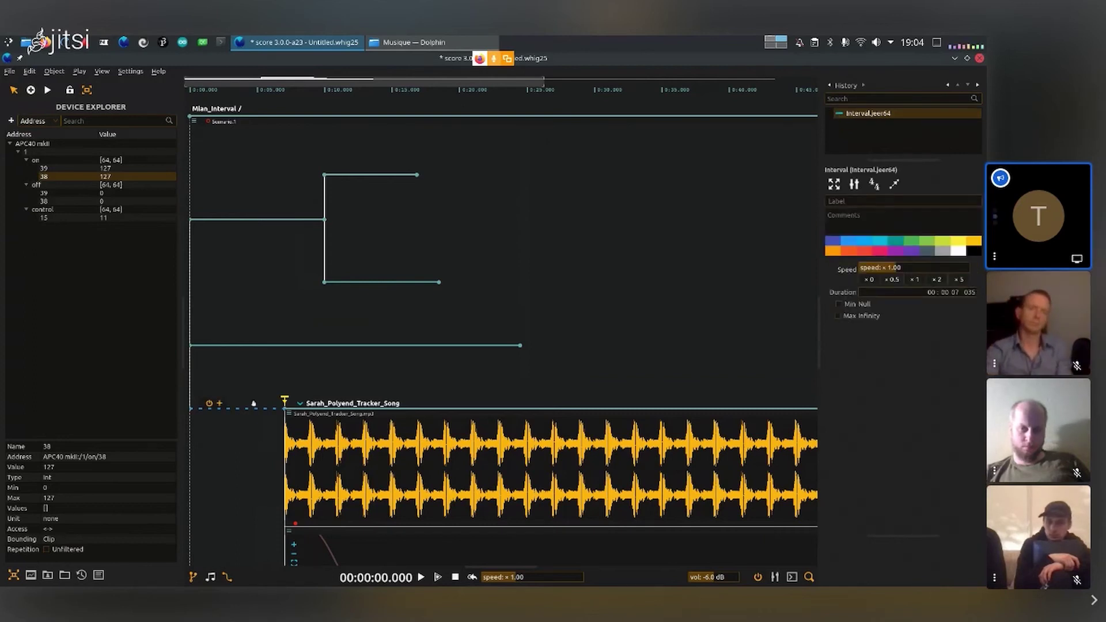
click(838, 305)
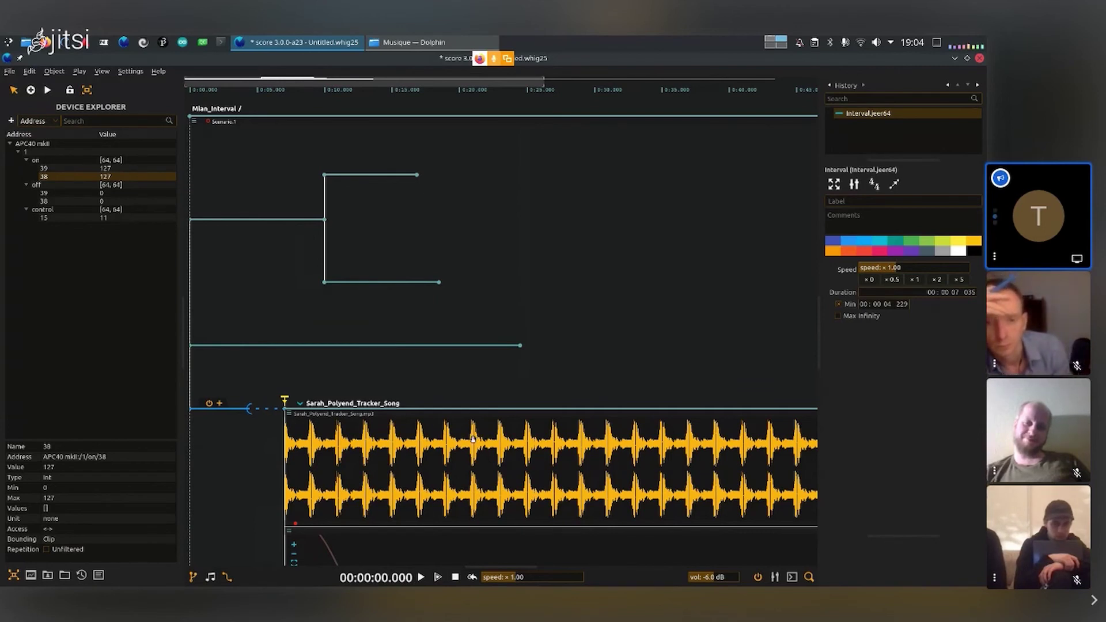
click(228, 442)
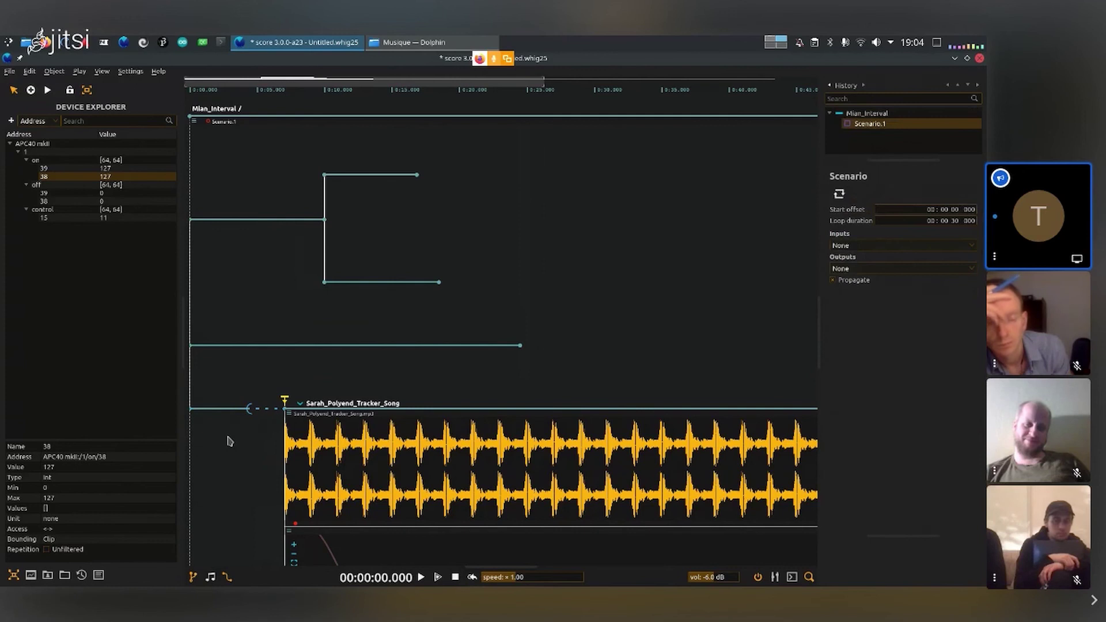
key(space)
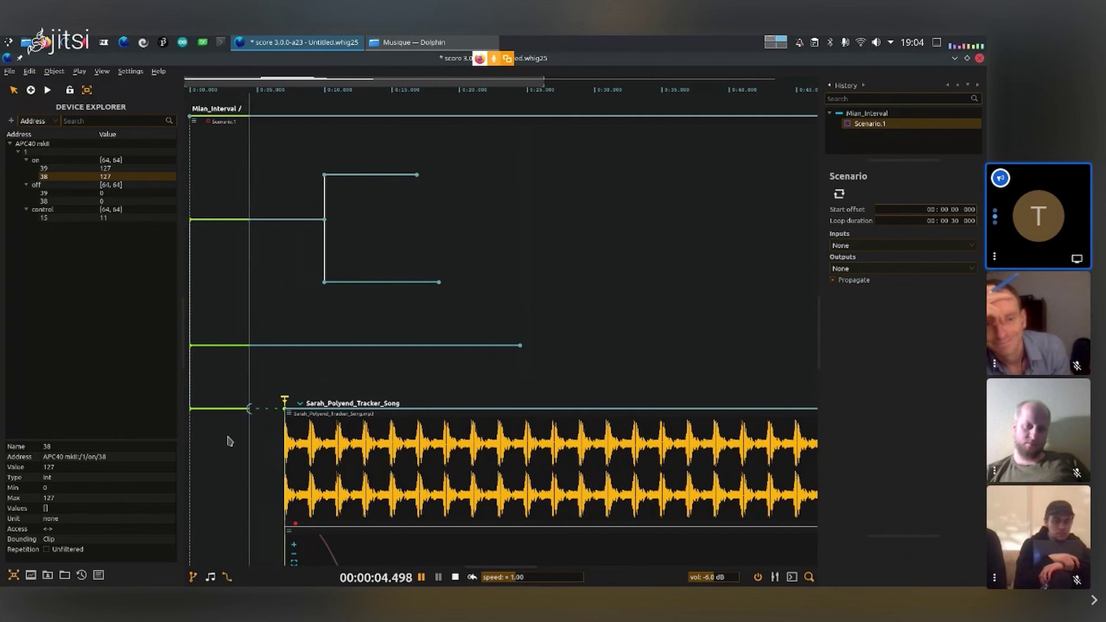
key(space)
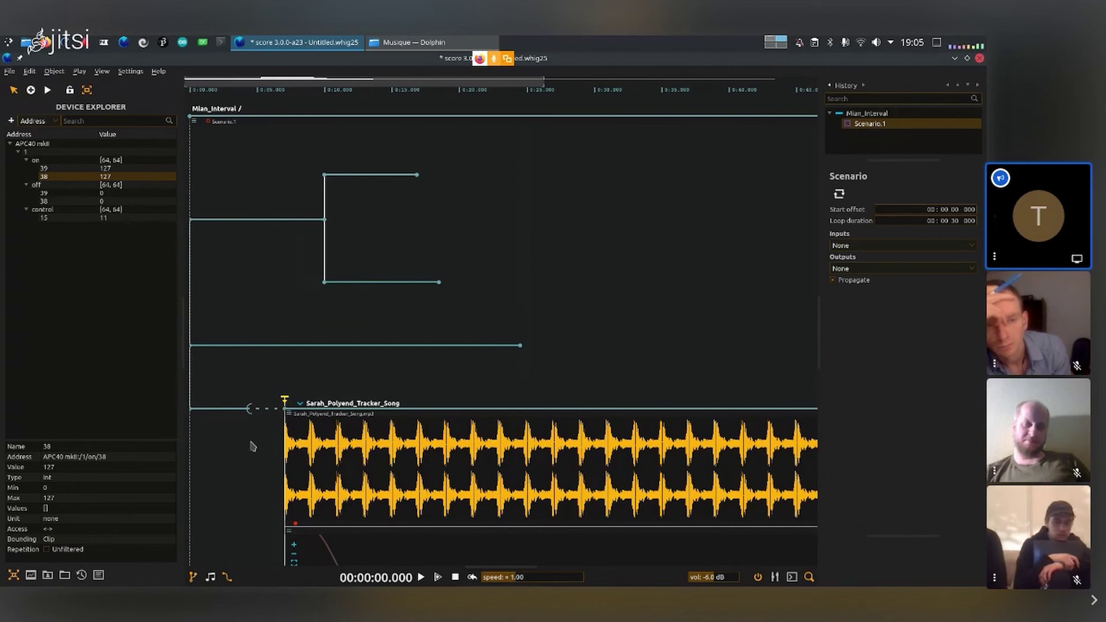
- Replace the infinite maximum of the interval before the song with about 7.9 s and test it in playback
click(231, 410)
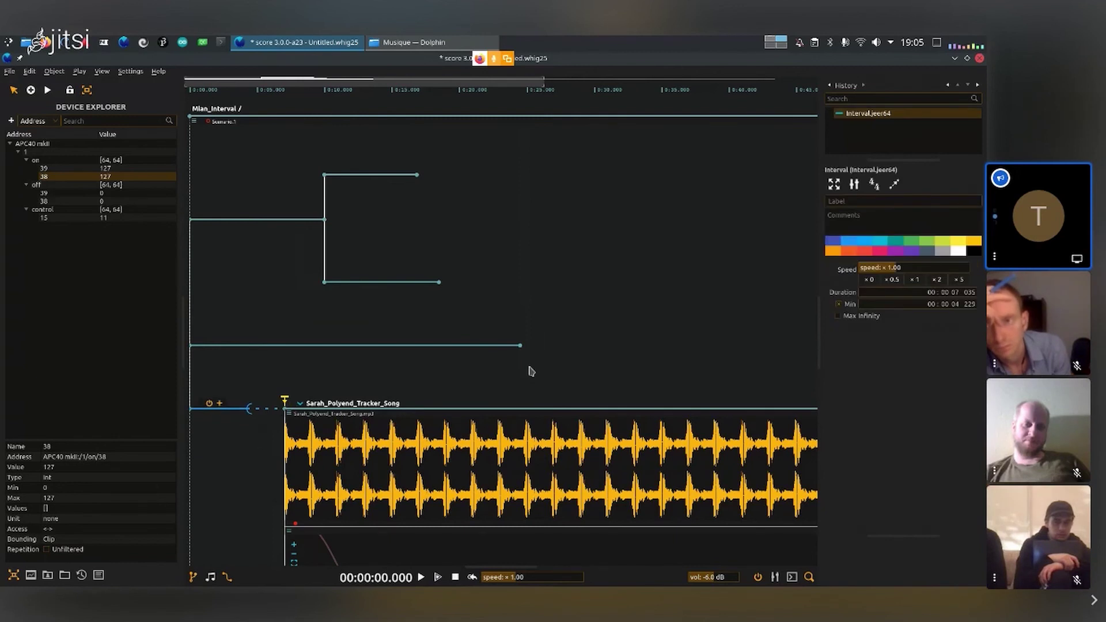
click(839, 316)
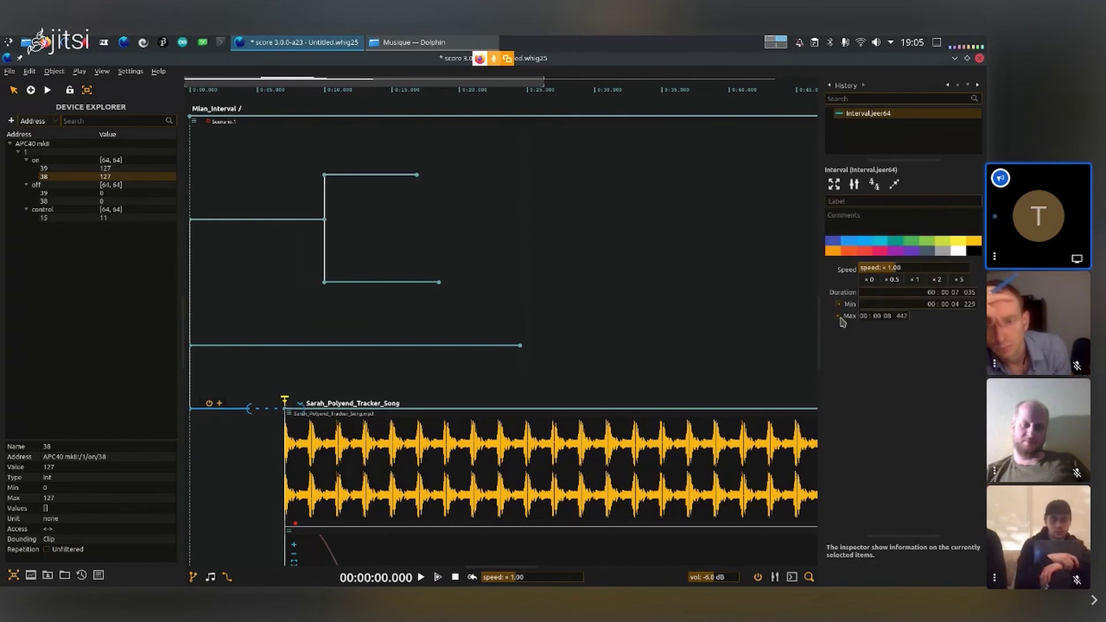
drag(306, 410, 458, 423)
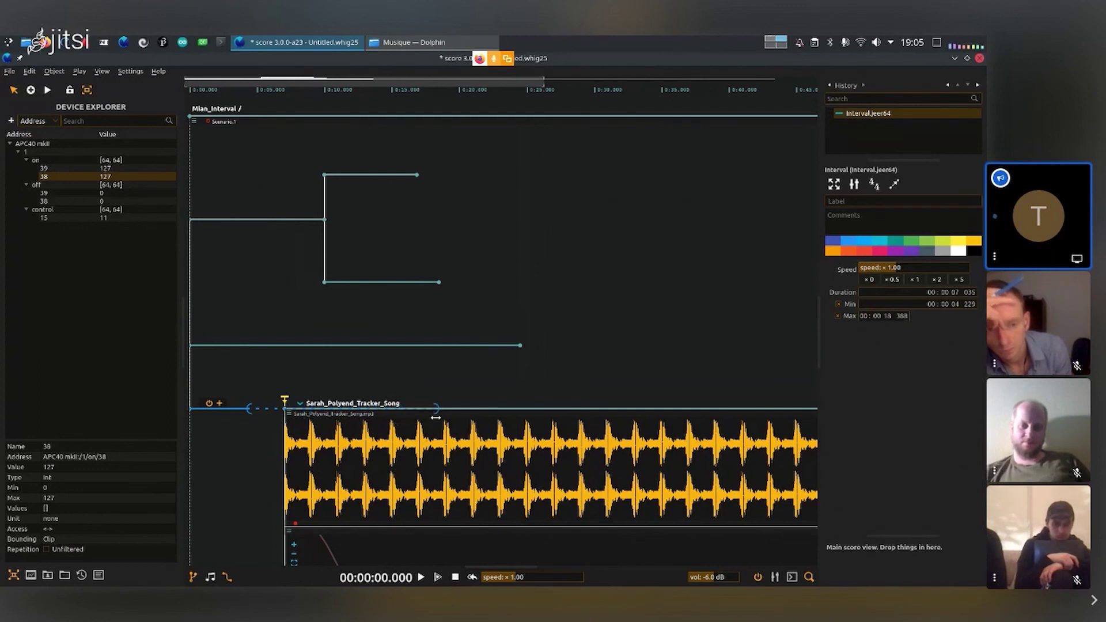
drag(417, 417, 291, 409)
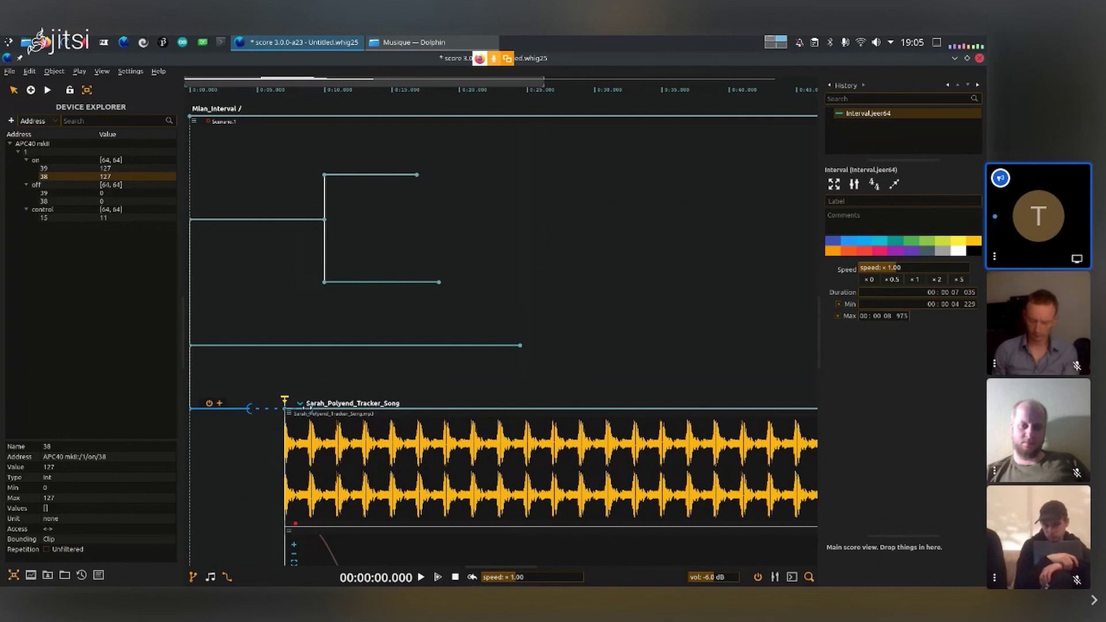
drag(299, 407, 295, 409)
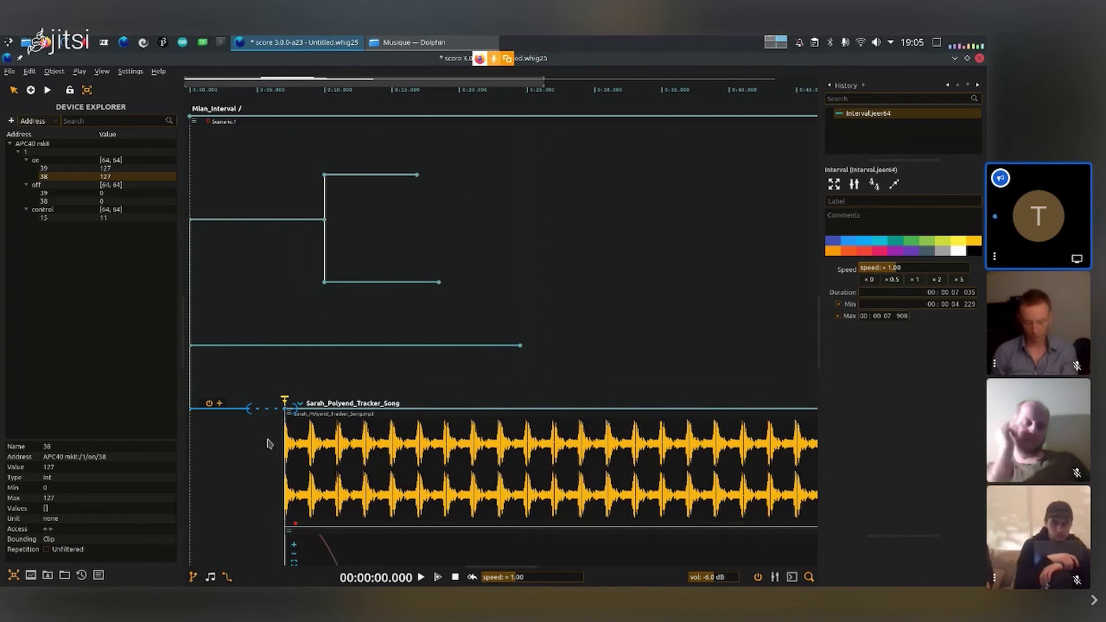
key(space)
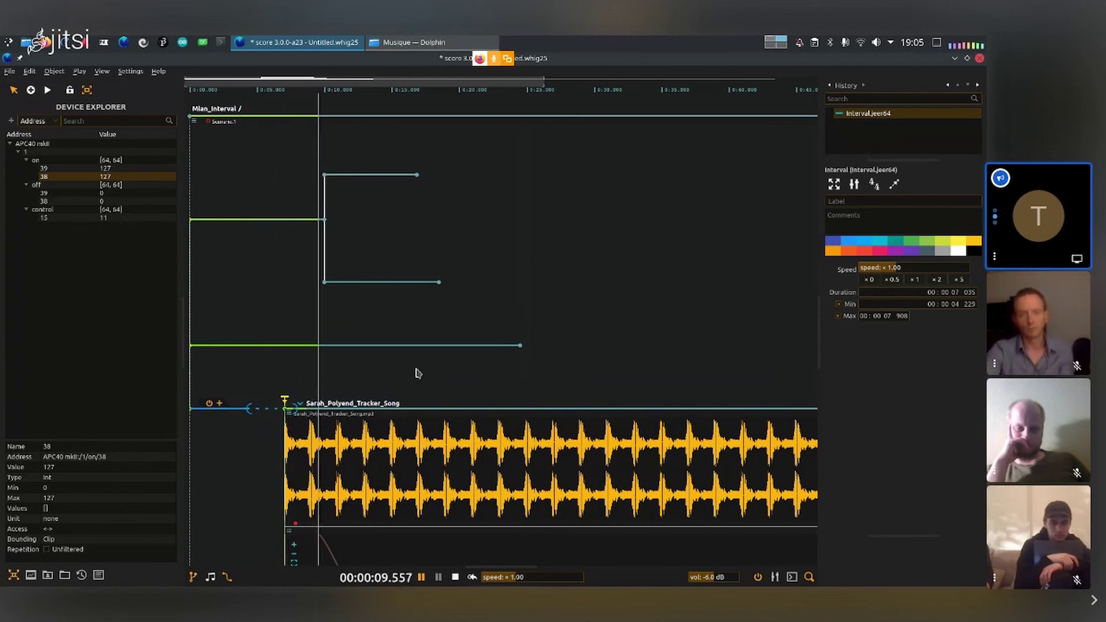
key(space)
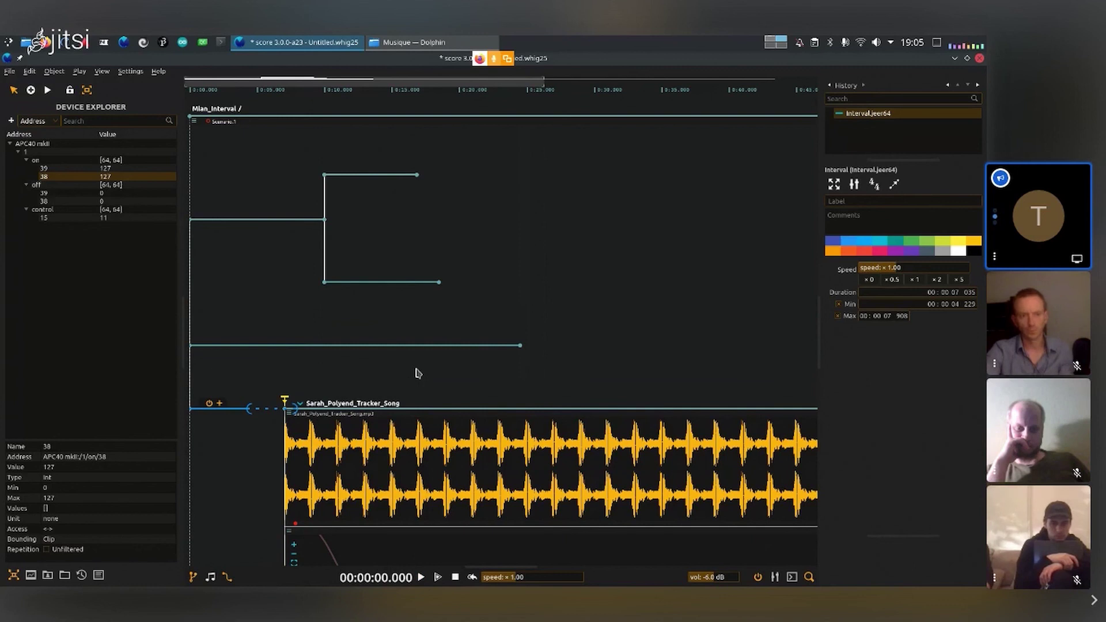
- Extend the maximum duration of the interval before the song to about 19 s
drag(297, 409, 439, 412)
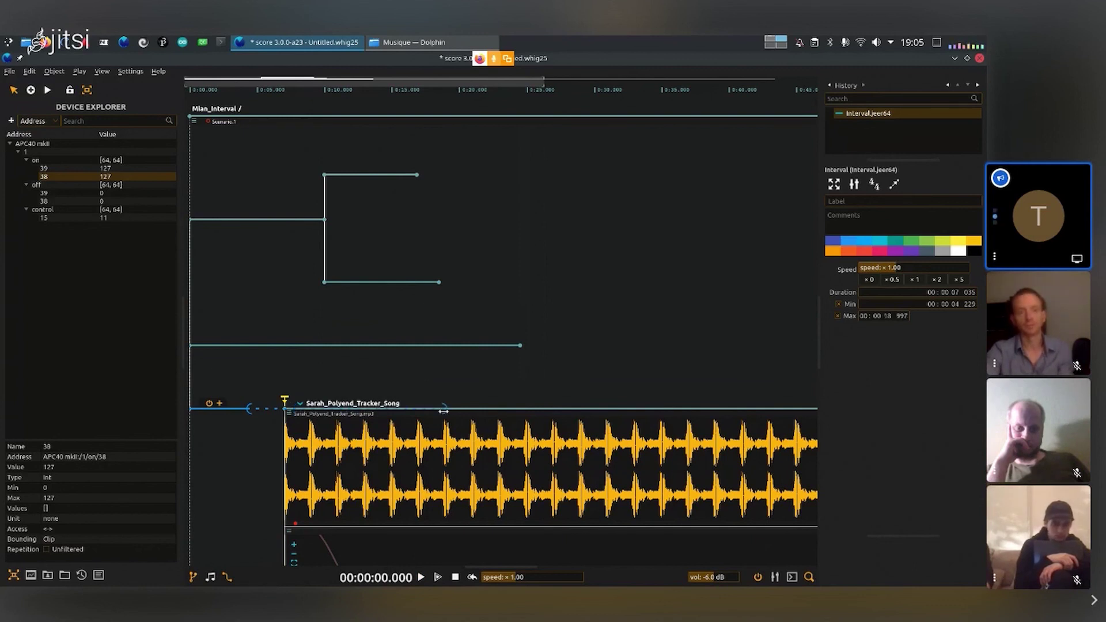